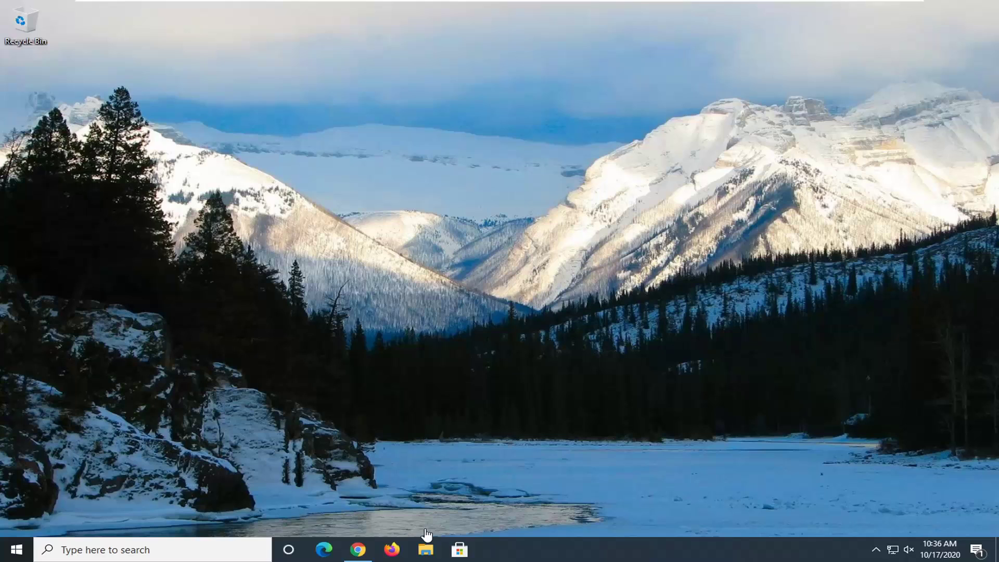
Open File Explorer at Quick access, then close it again
click(425, 552)
click(427, 551)
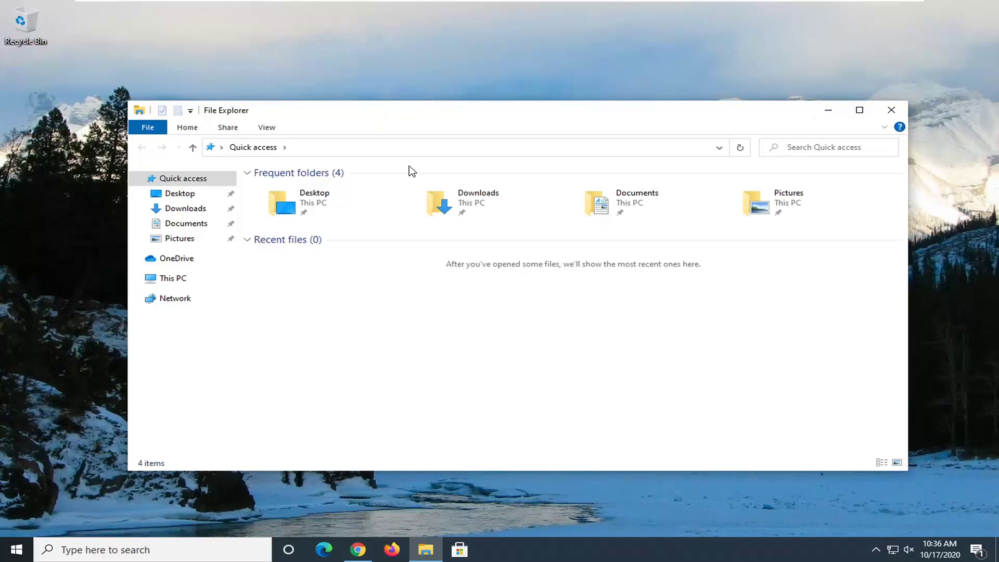
click(893, 106)
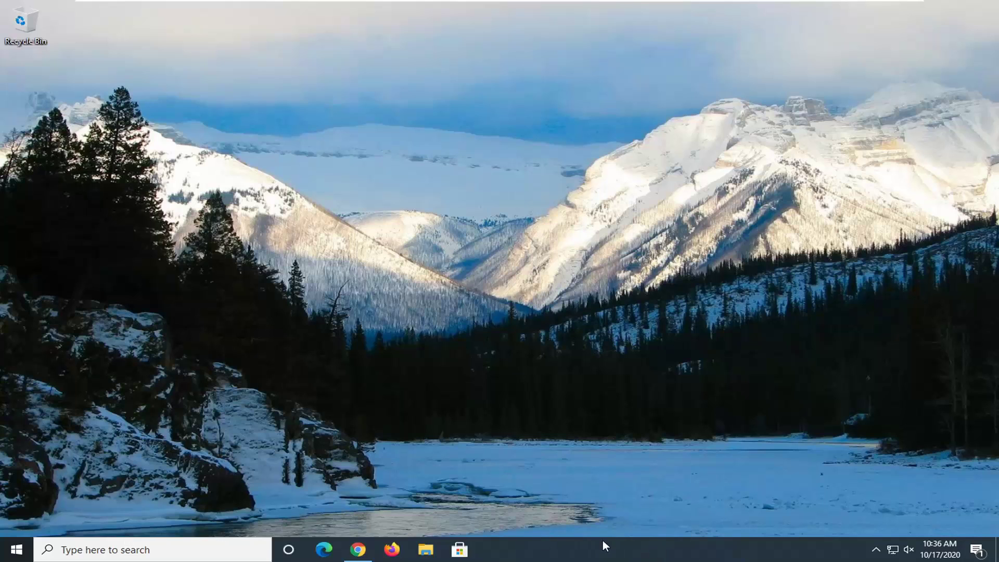
Untick Show Cortana button and set taskbar Search to Hidden
right_click(566, 547)
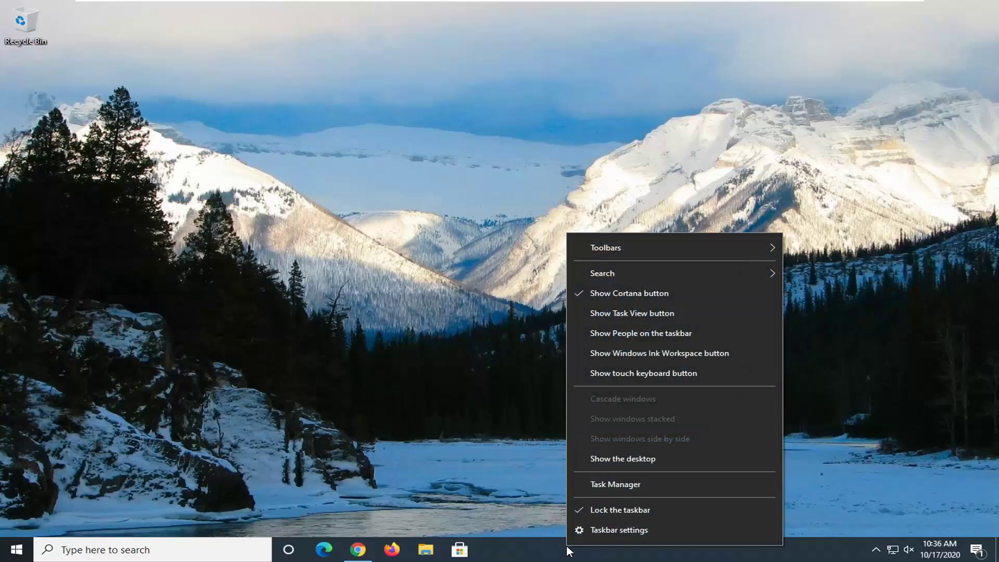
click(591, 293)
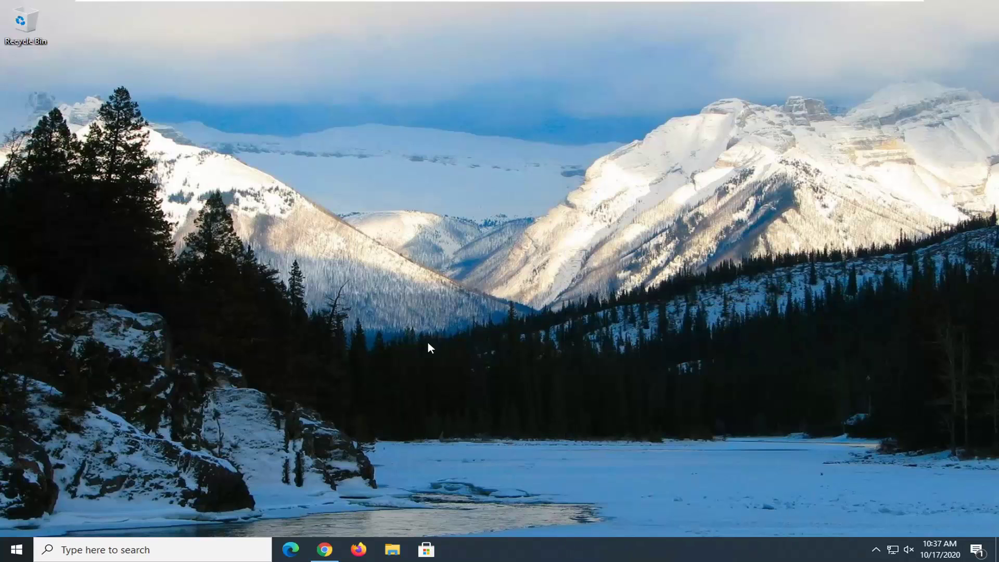
right_click(614, 553)
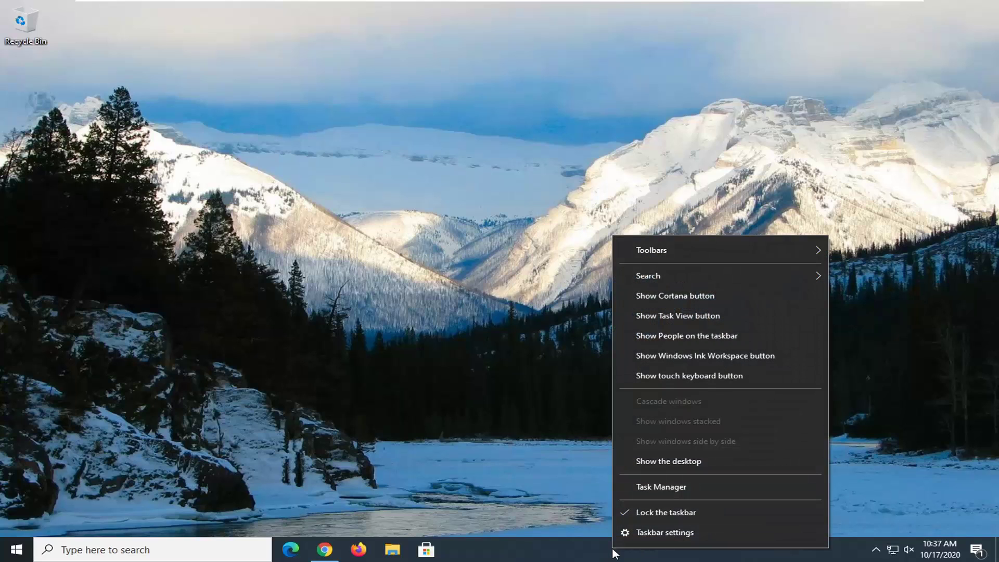
mouse_move(658, 276)
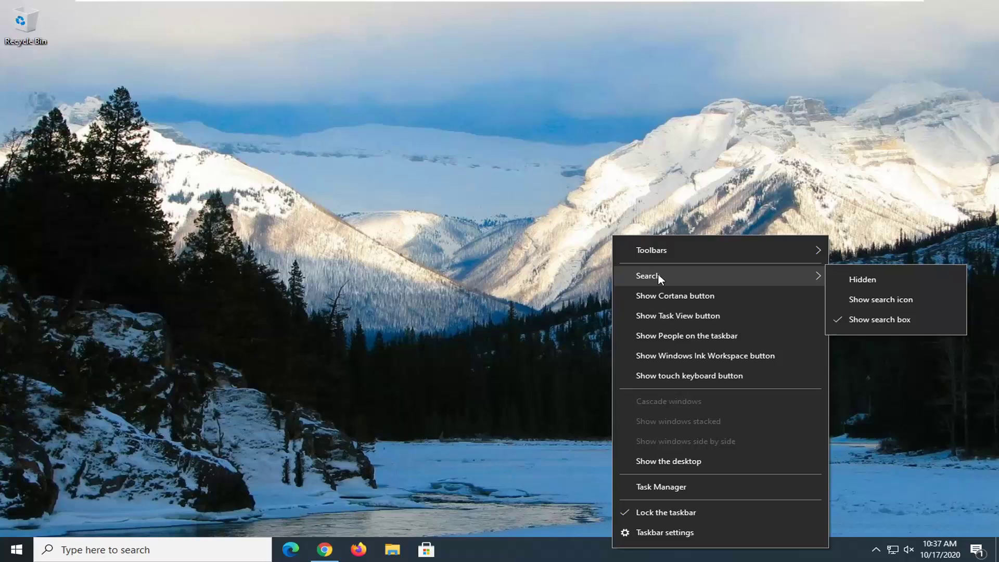
click(857, 277)
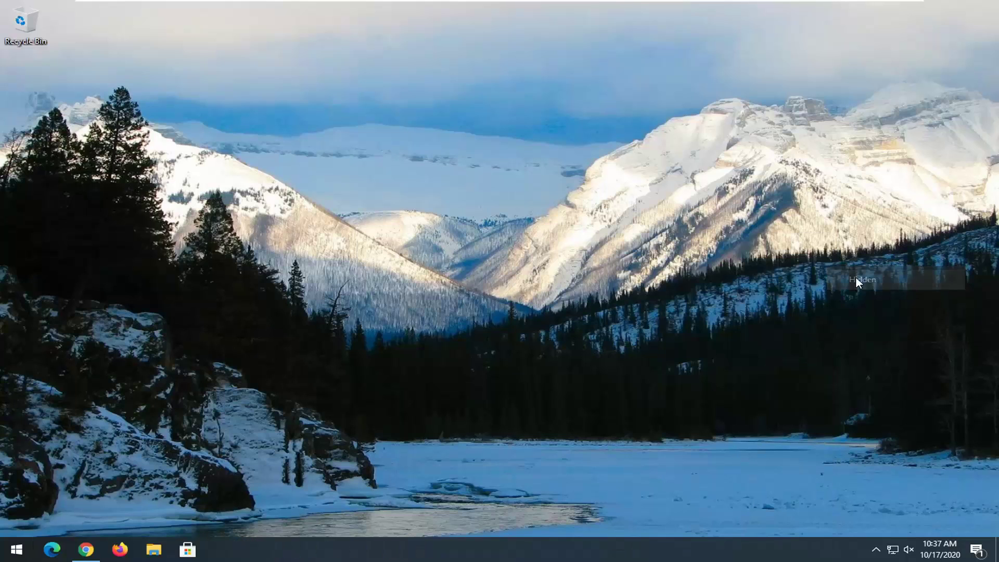
Bring the Chrome window up and close its Extensions tab
click(12, 558)
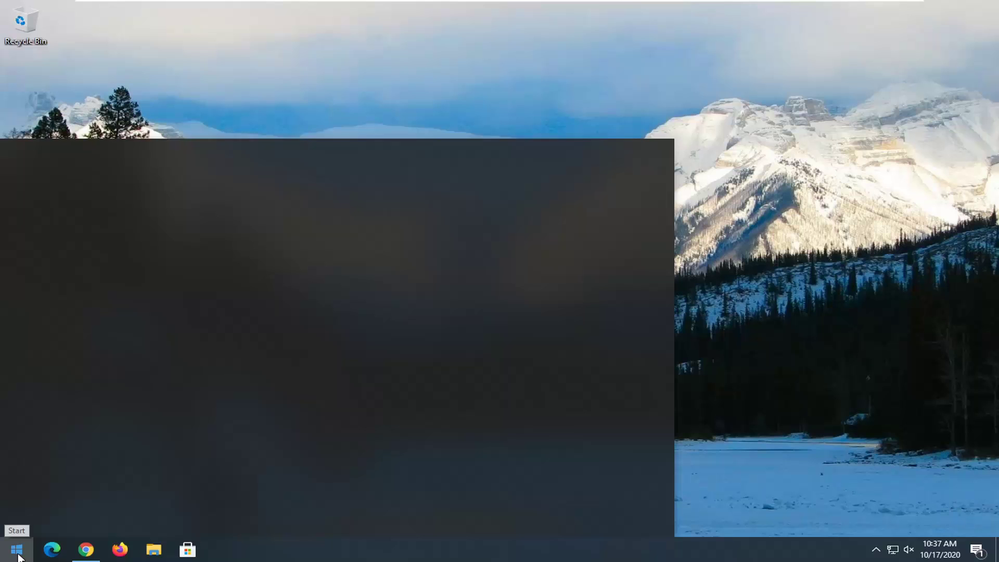
click(788, 339)
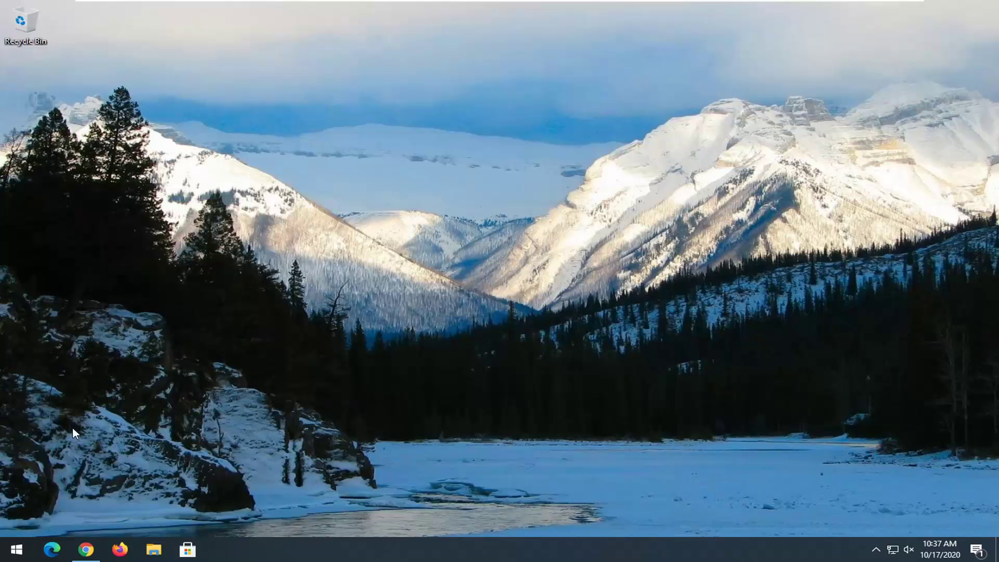
click(86, 553)
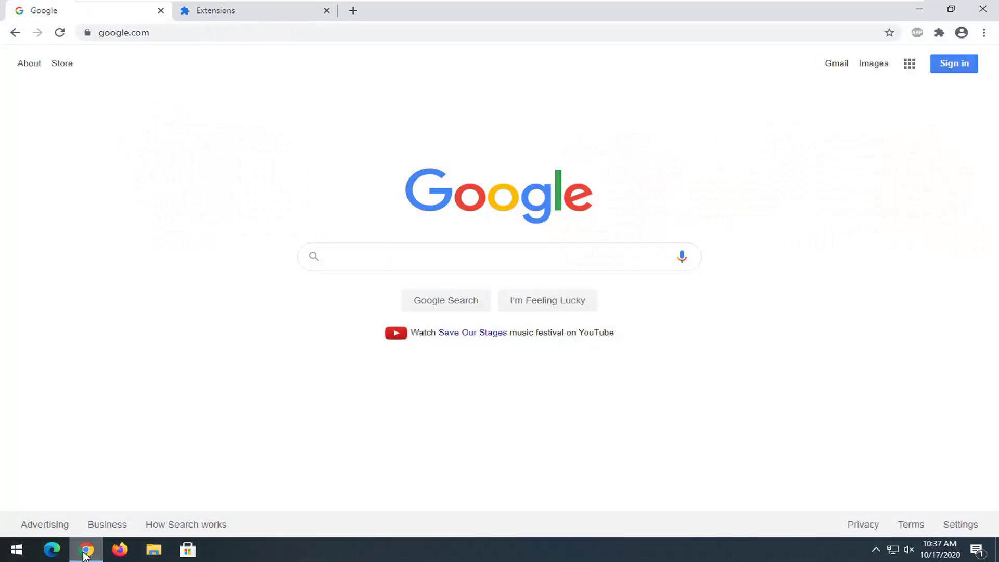
click(326, 11)
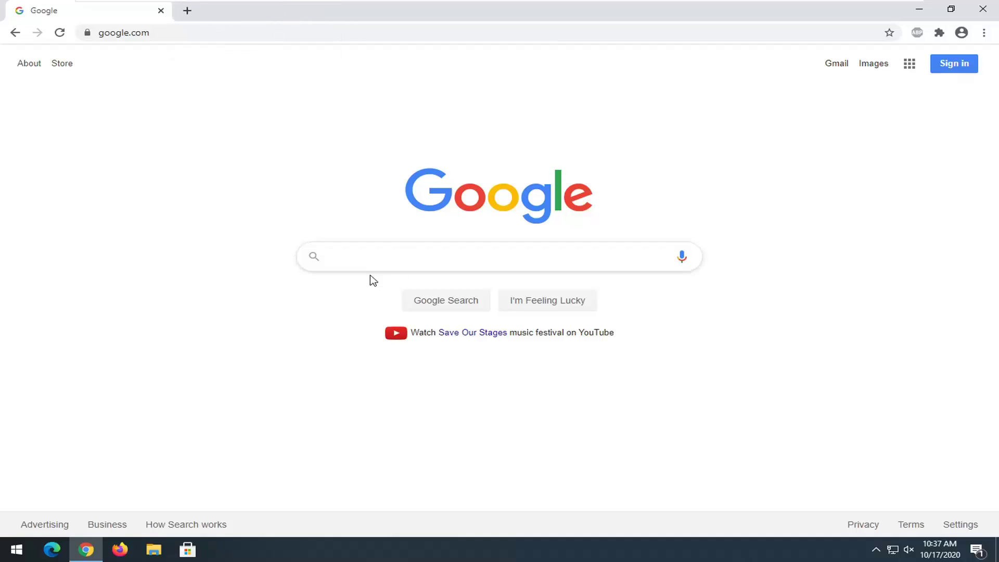
Search Google Images for 'windows 7 wallpaper'
text(google )
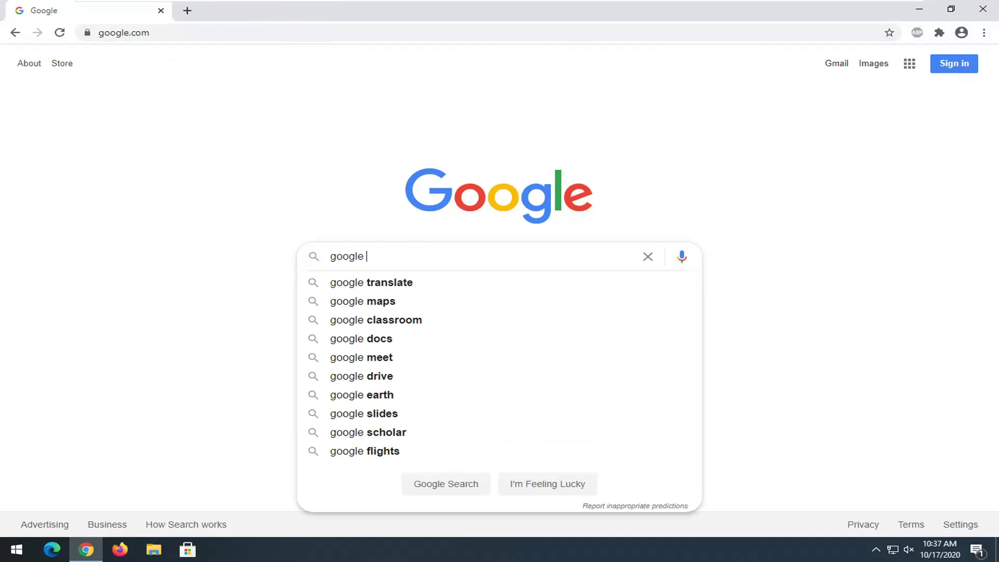
text(images)
key(Return)
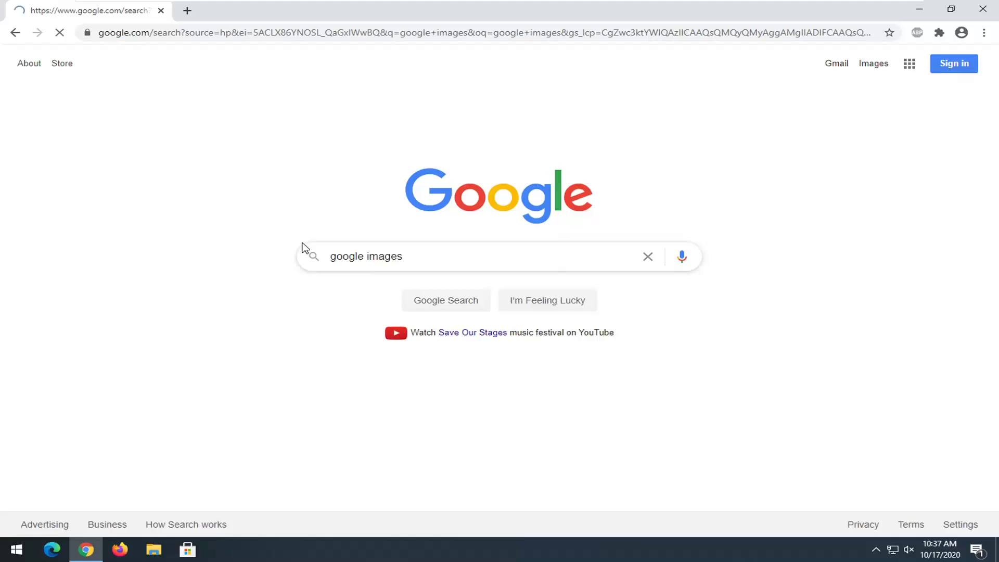
click(196, 109)
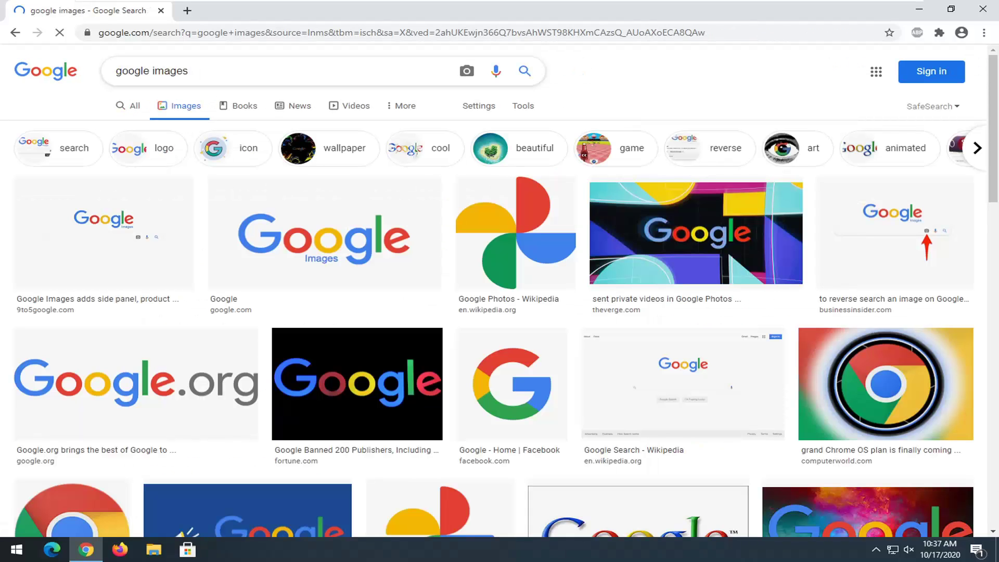
click(153, 77)
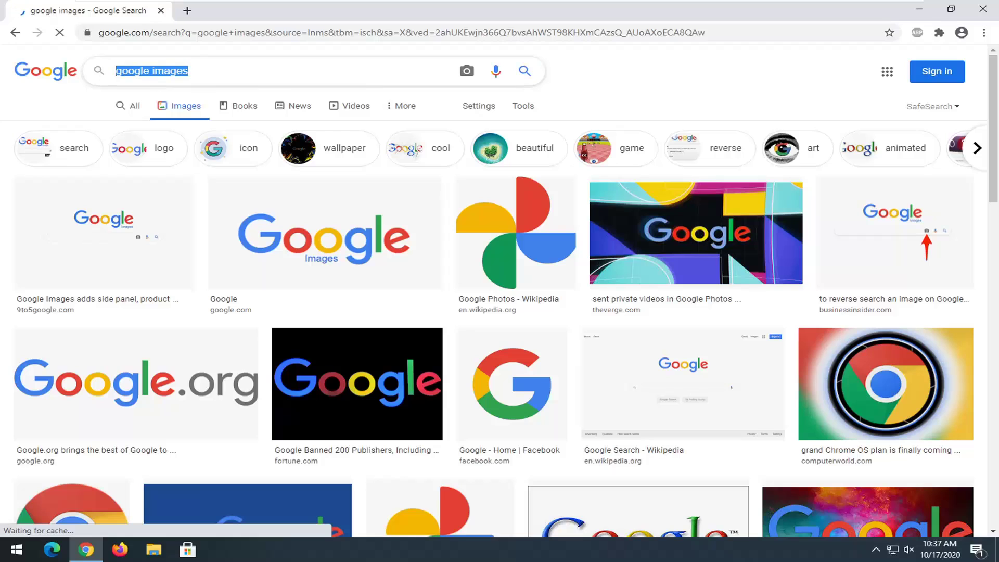
text(windows 7 wa)
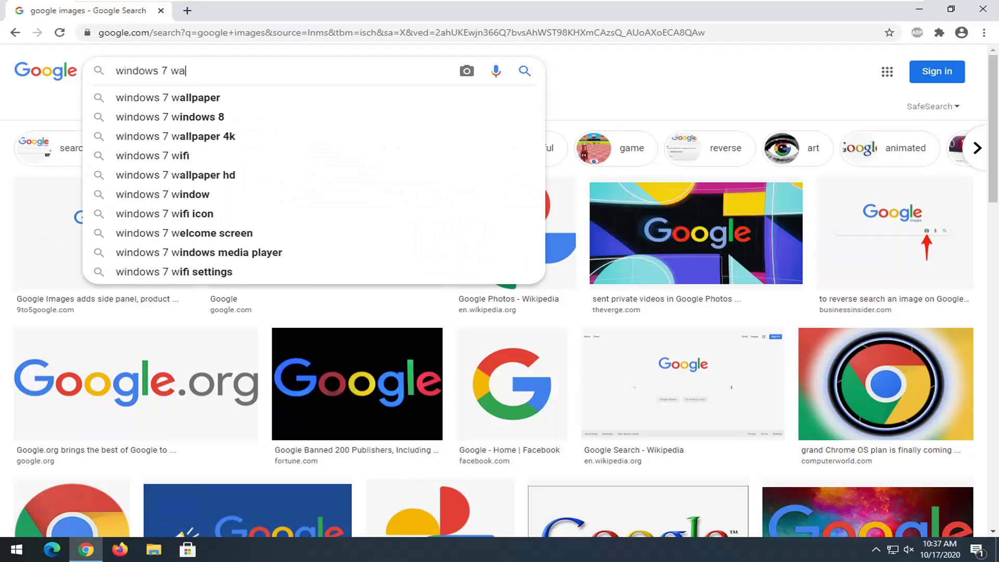
text(llpaper)
key(Return)
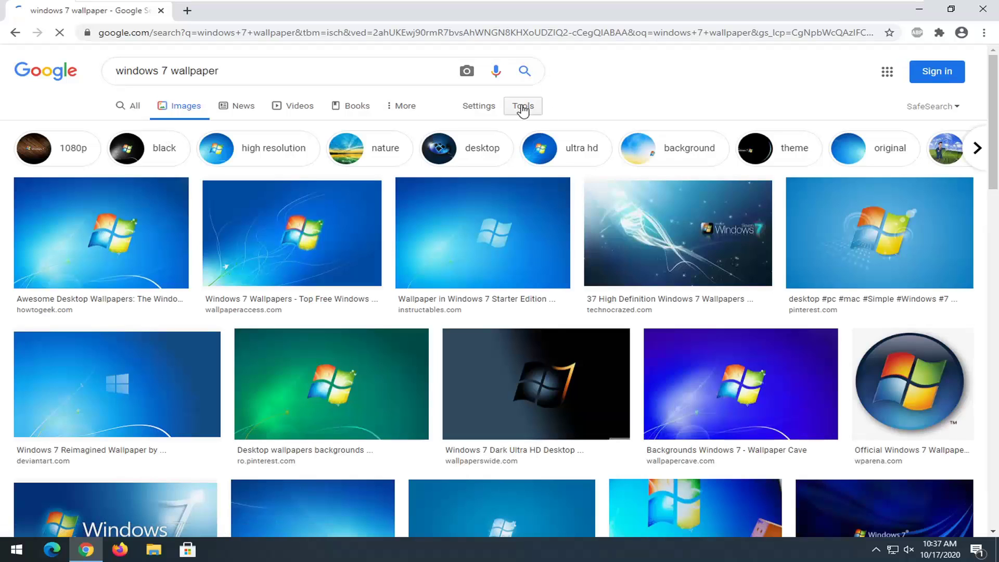
Filter the image results by Size to Large
click(520, 107)
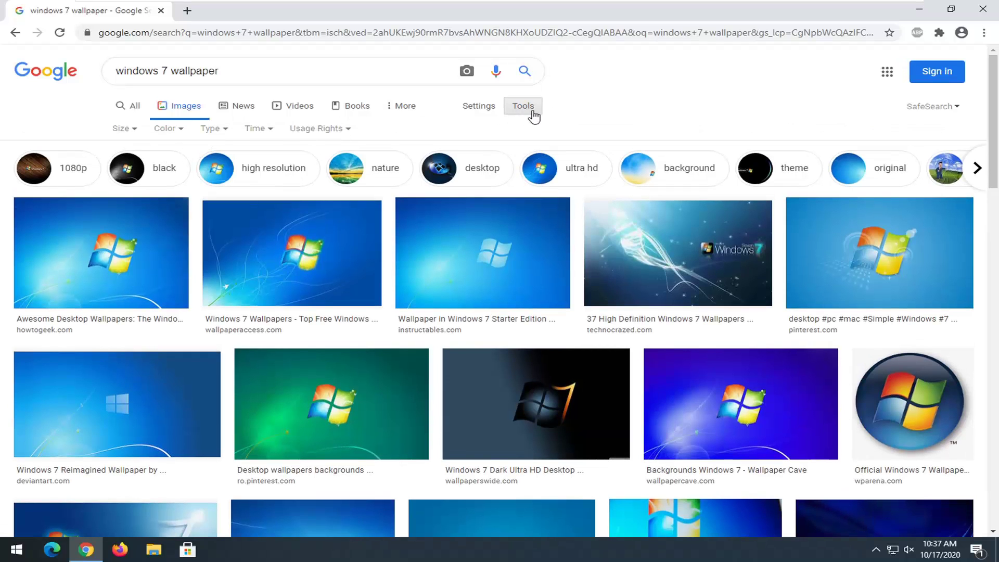
click(136, 132)
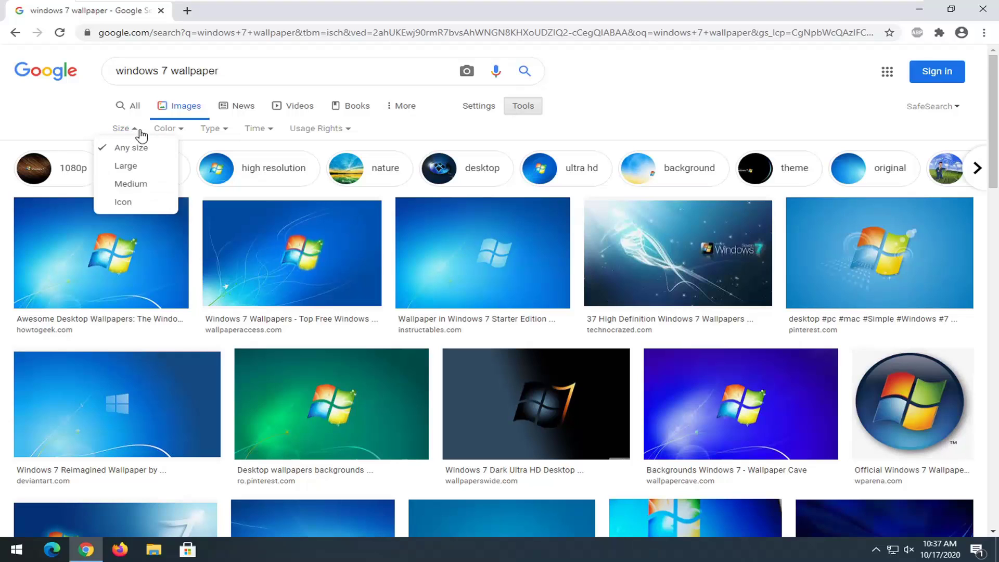
click(120, 166)
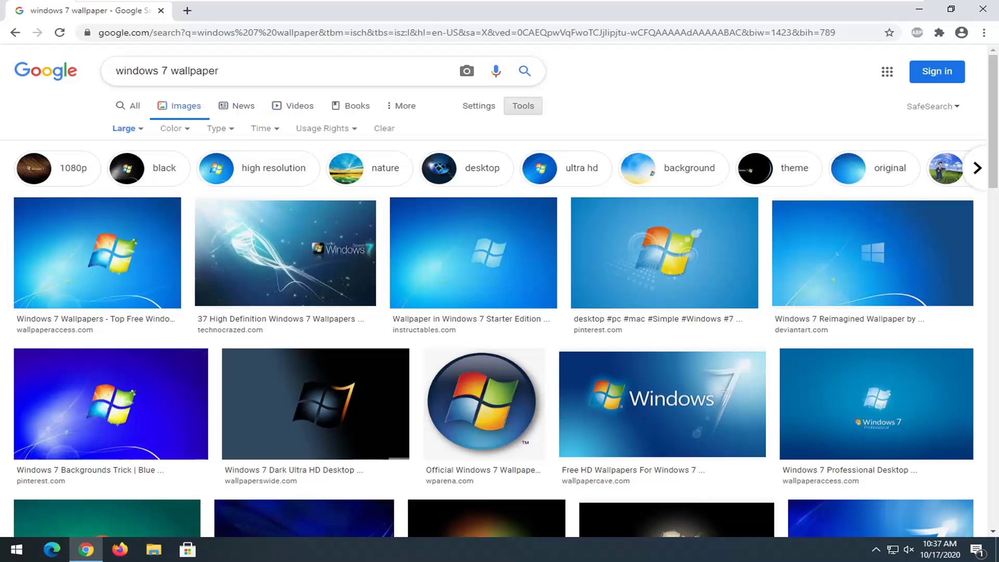
Save the first 1920 × 1200 wallpaper to the Desktop as 220742.jpg
click(109, 253)
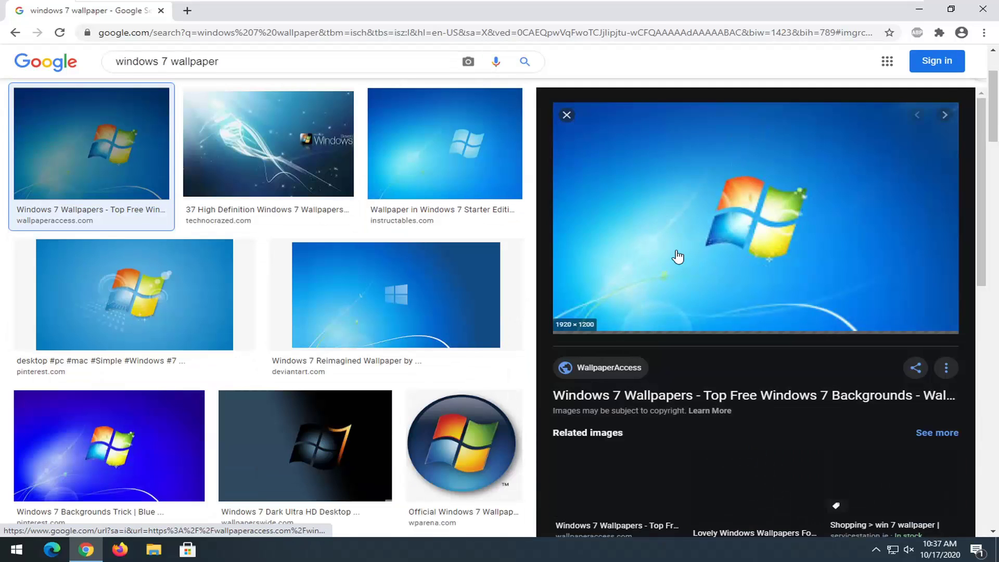
right_click(712, 165)
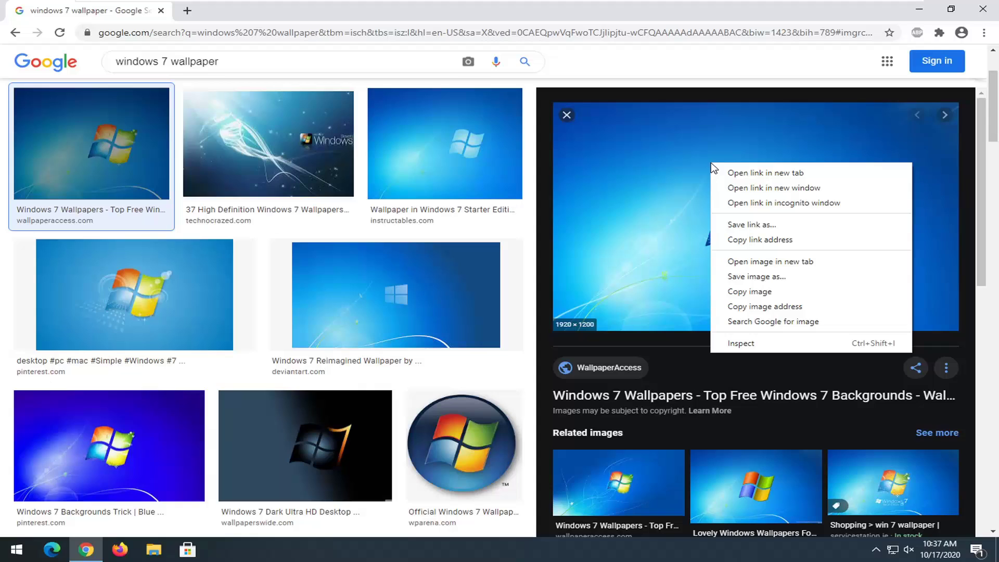
click(740, 276)
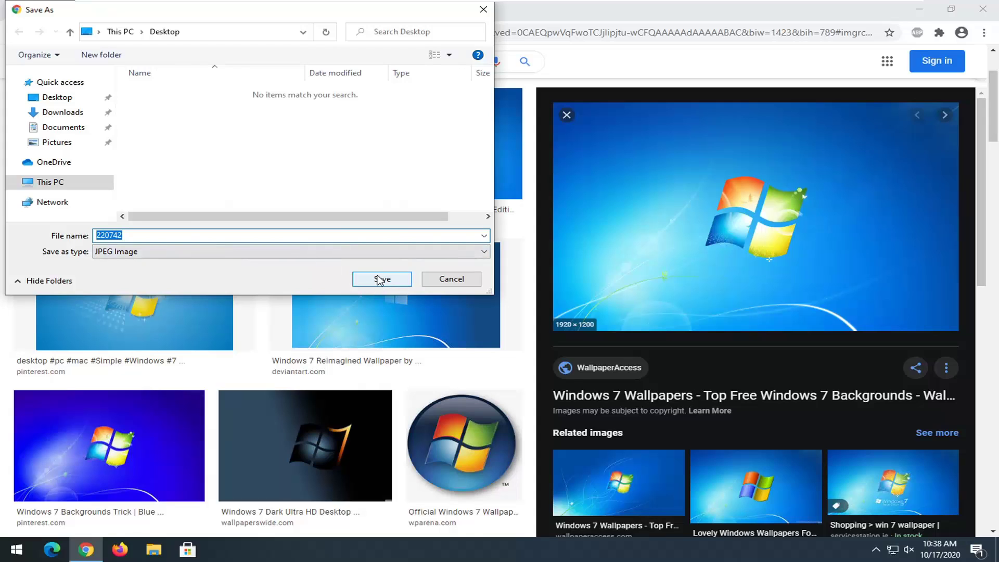
click(383, 279)
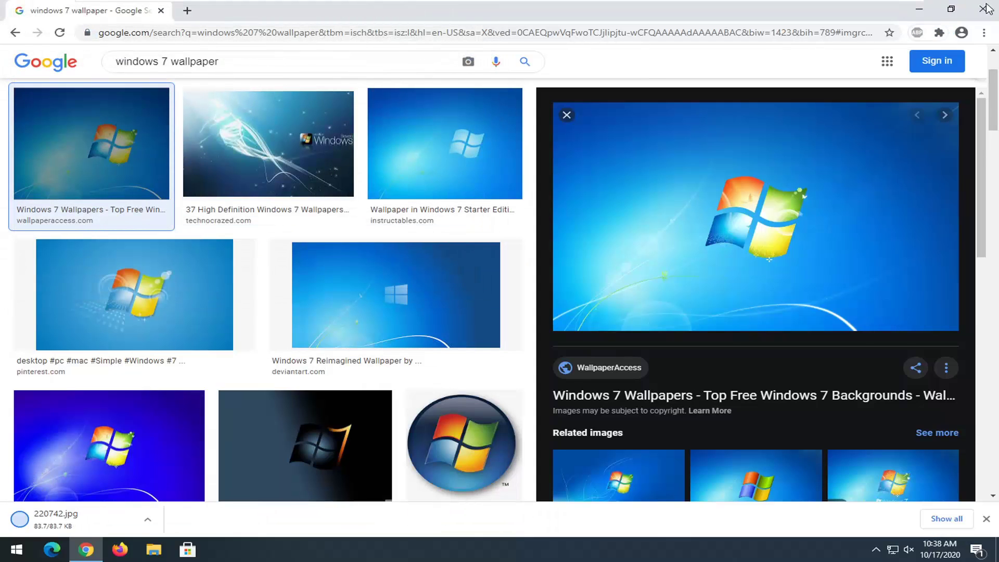
scroll(164, 203, up, 1)
scroll(164, 203, up, 2)
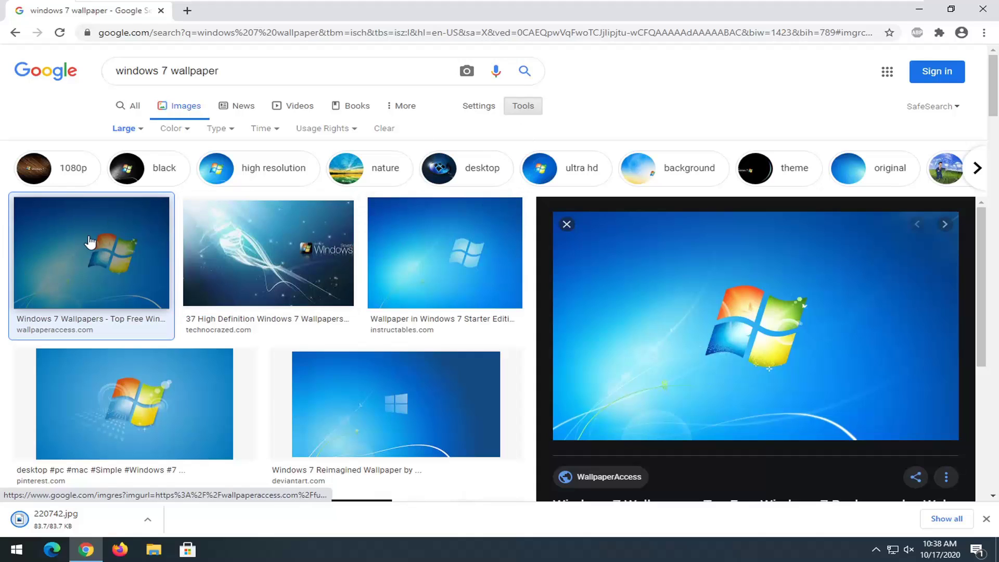
Set 220742 as the desktop background, drag the file to the Recycle Bin, and restore Chrome
click(922, 11)
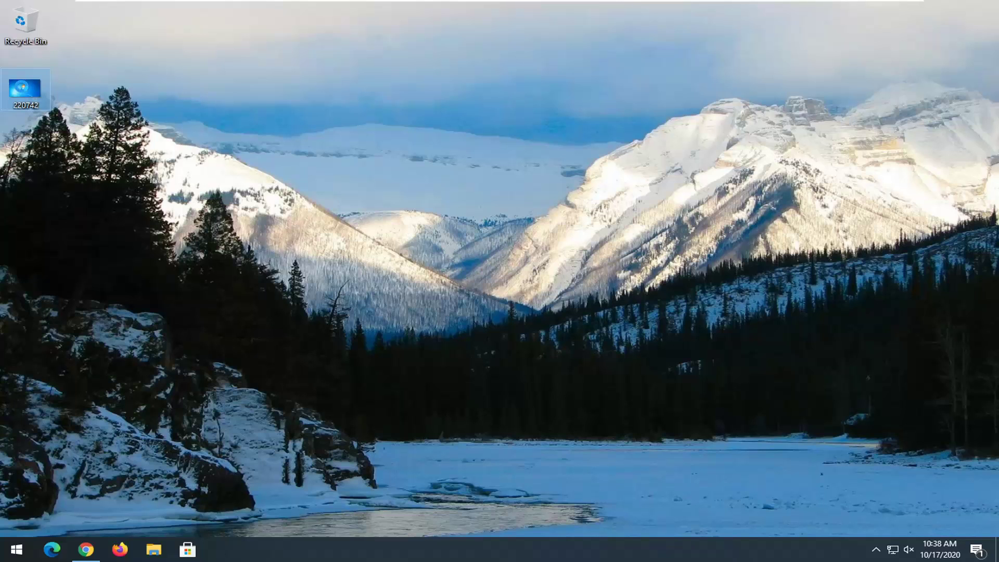
right_click(22, 87)
click(73, 151)
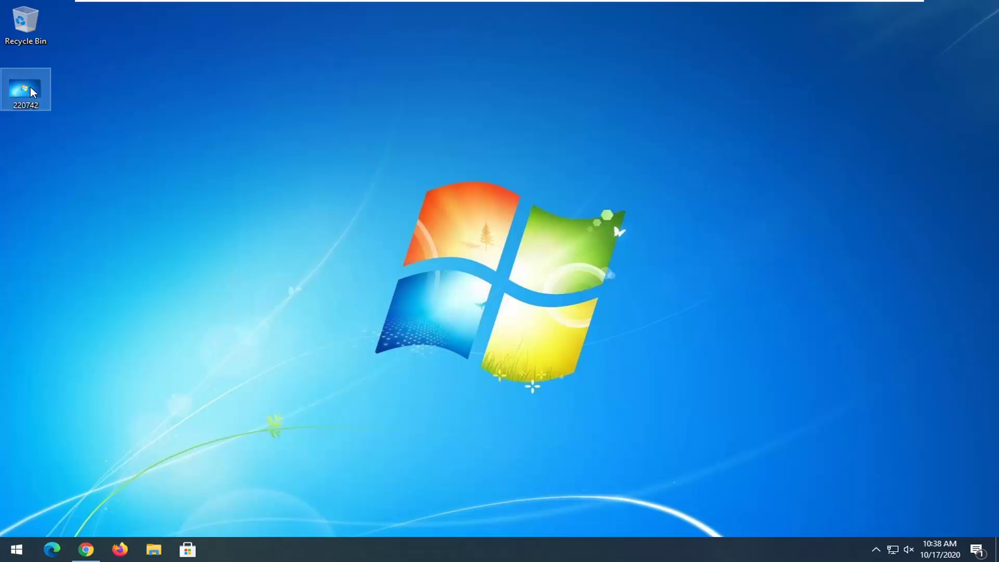
drag(25, 88, 26, 25)
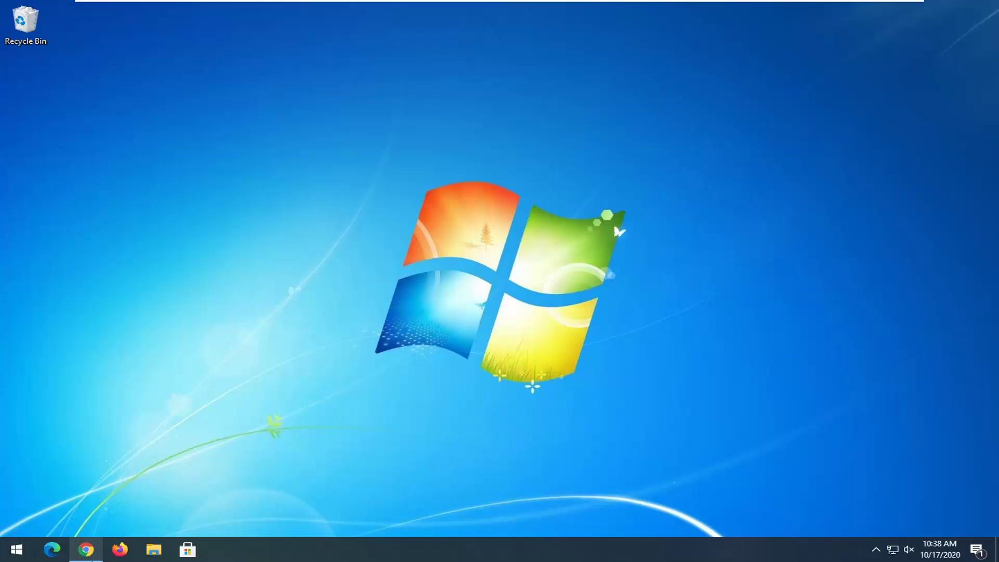
click(86, 550)
Load google.com in the address bar
click(186, 34)
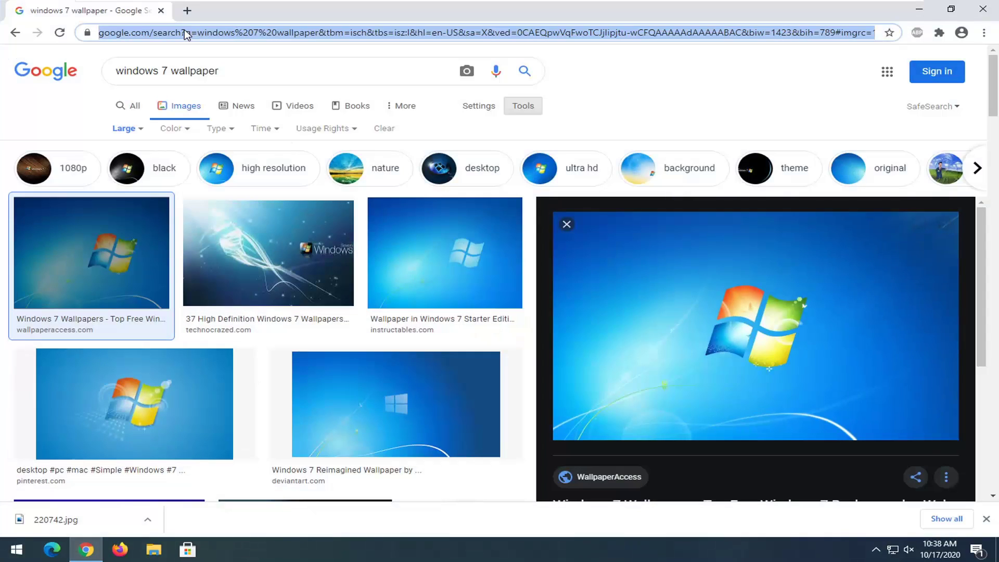
text(google.com)
key(Return)
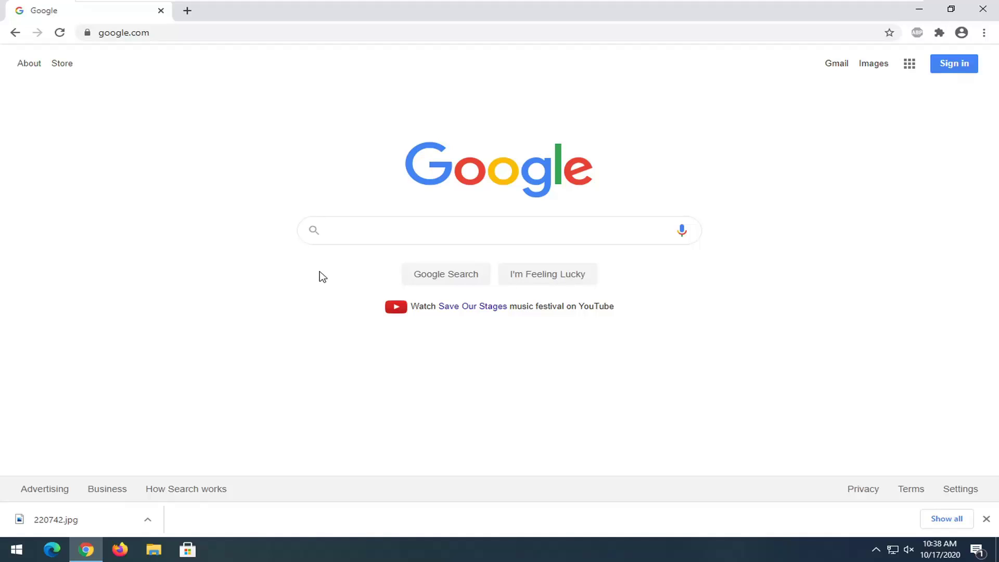
Close the download bar and search Google for 'classic windows 7 start menu'
click(986, 520)
click(469, 257)
text(cla)
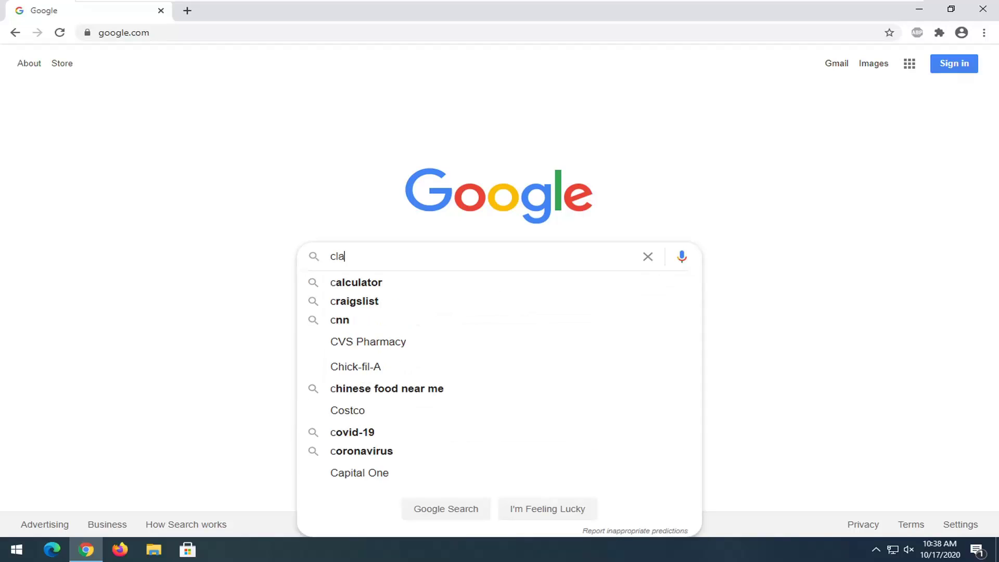
text(ssic windows )
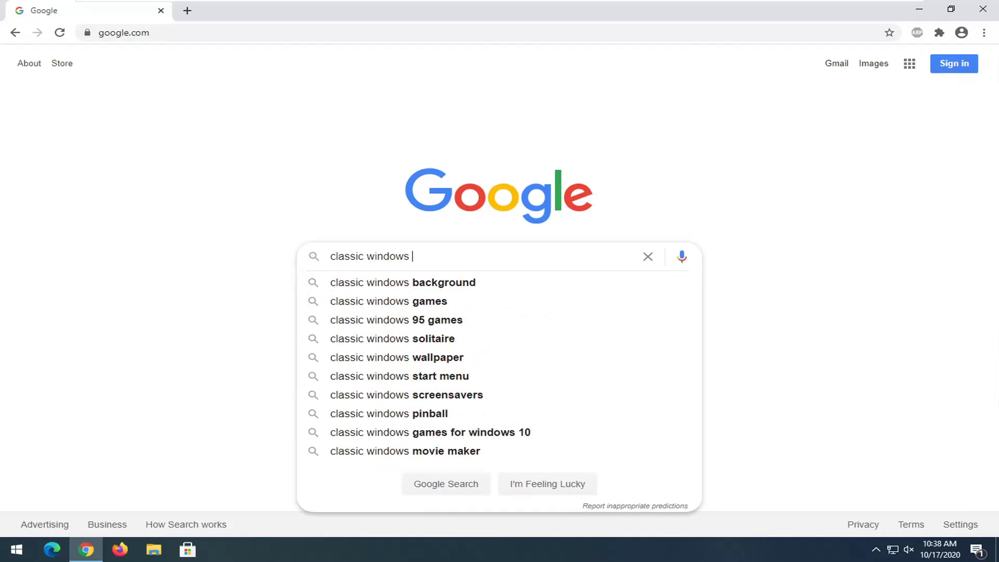
text(7 start men)
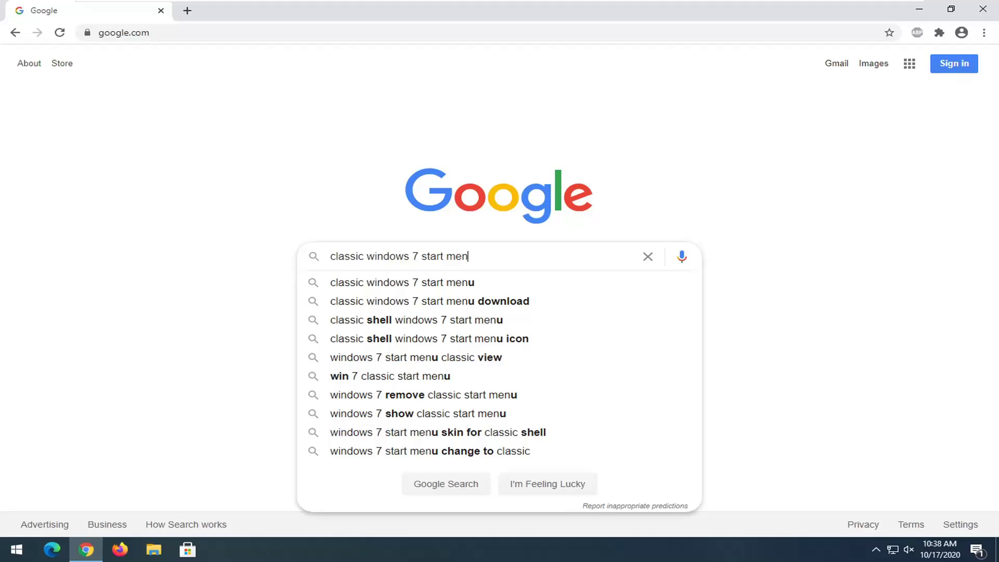
text(u)
key(Return)
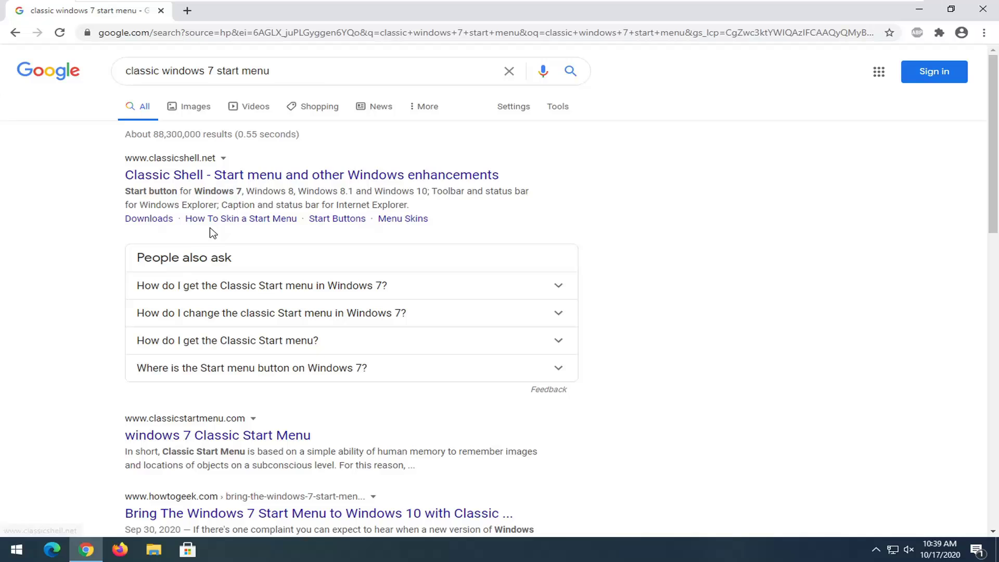
Download the Classic Shell Windows Installer - English from FossHub, set to open when done
click(178, 177)
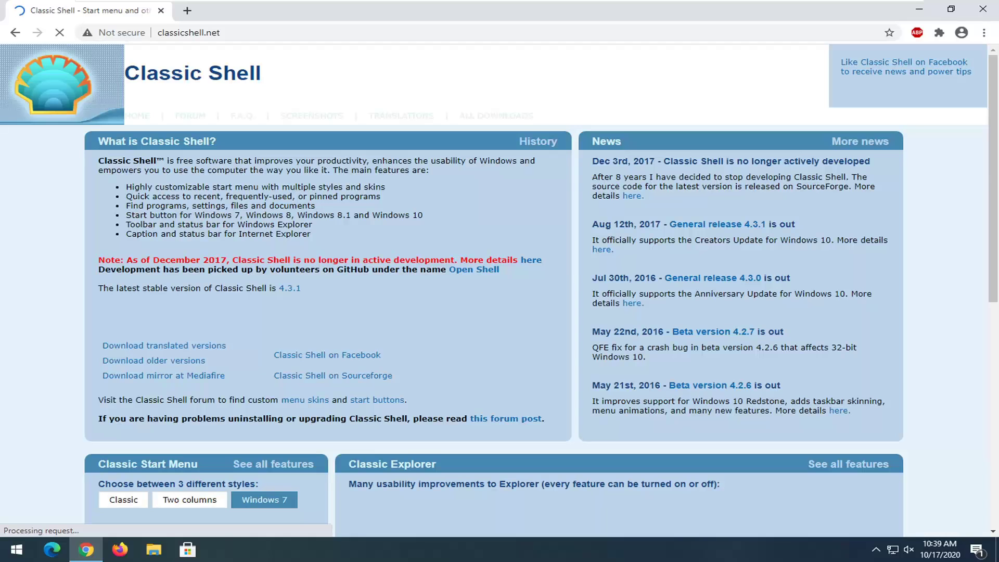
scroll(272, 150, down, 1)
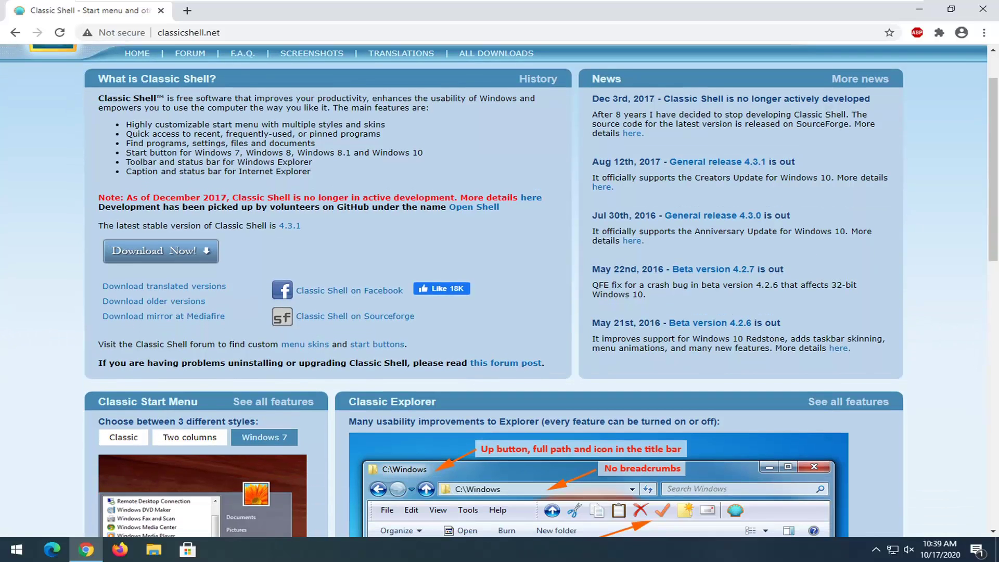
scroll(274, 176, up, 1)
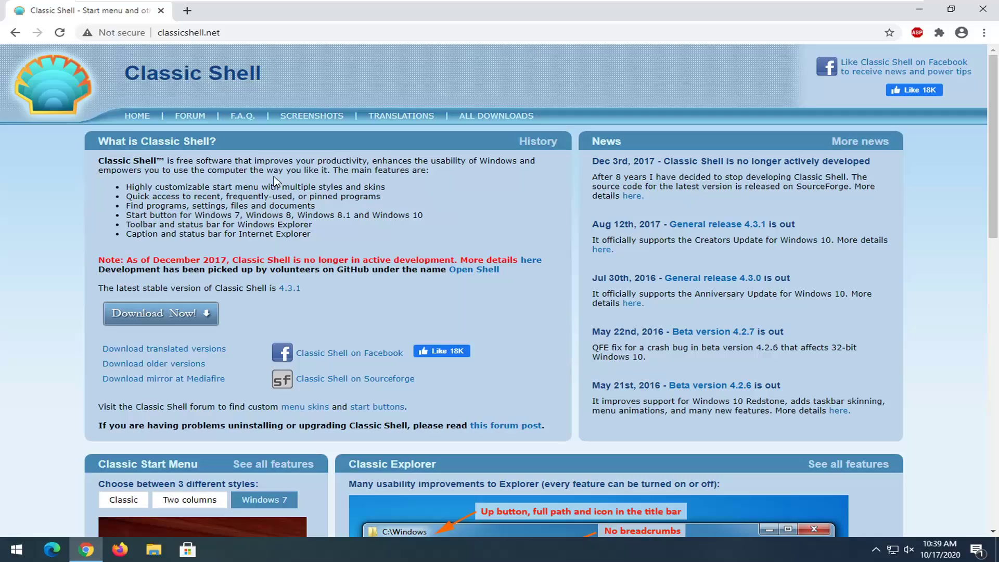
click(148, 319)
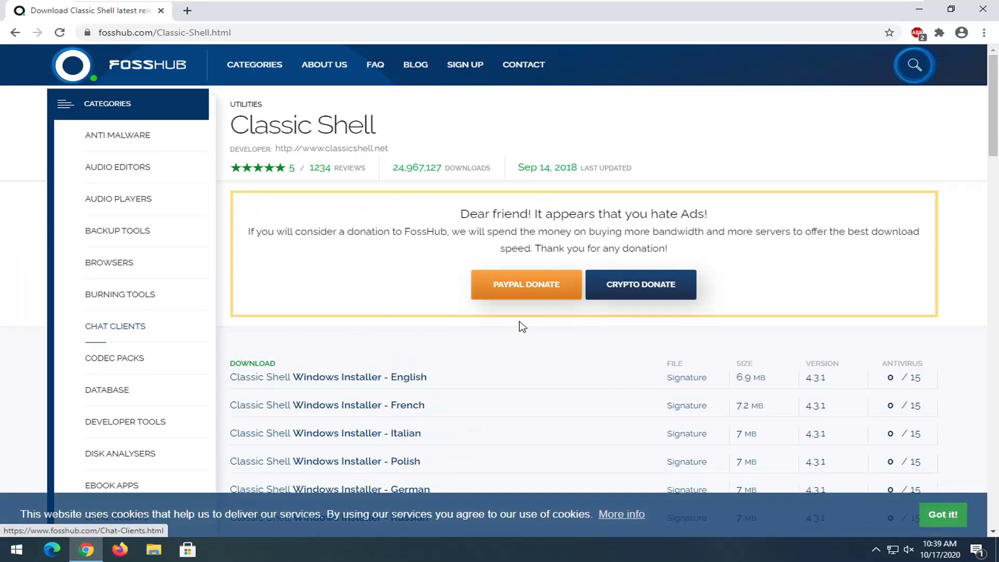
scroll(491, 330, down, 2)
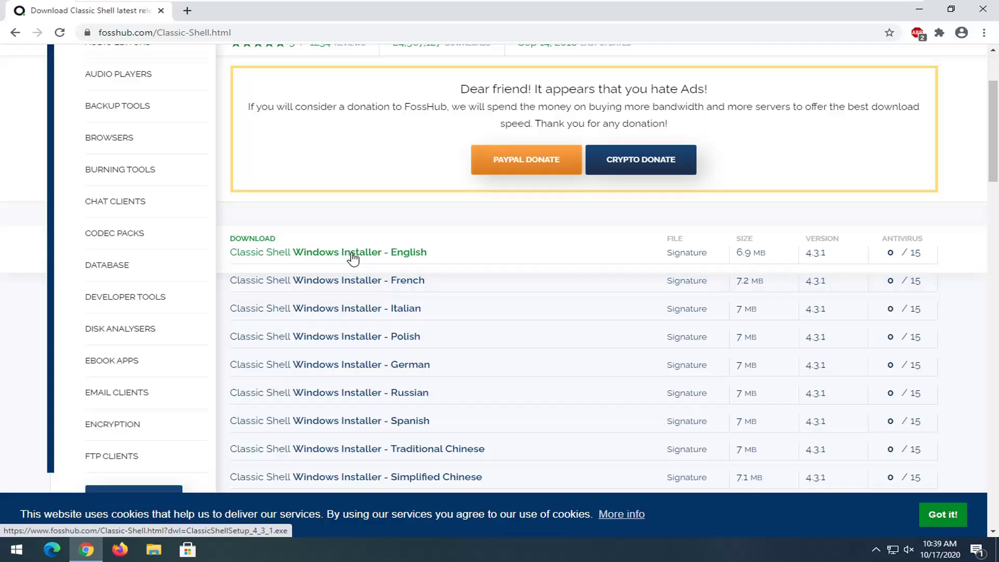
click(350, 258)
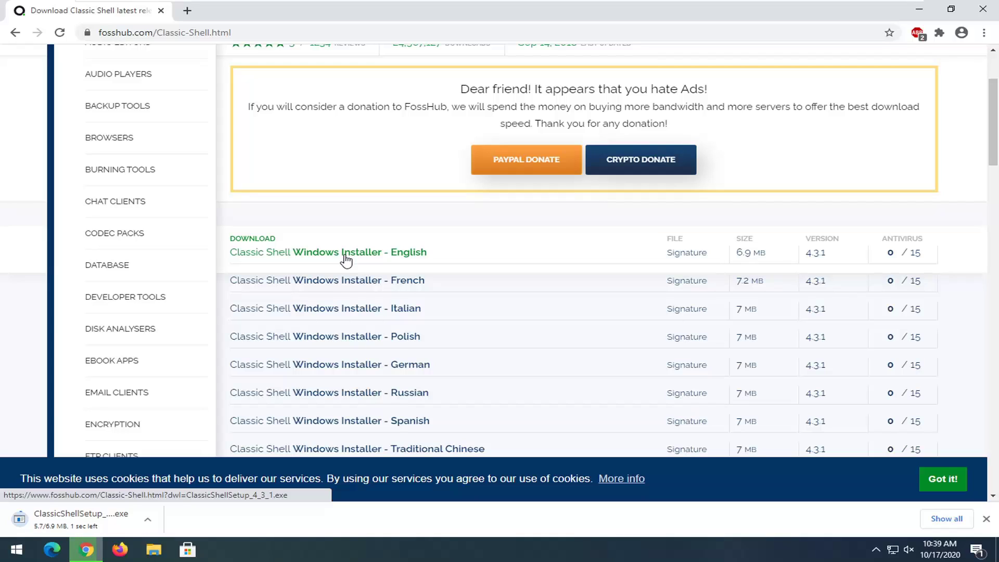
click(55, 520)
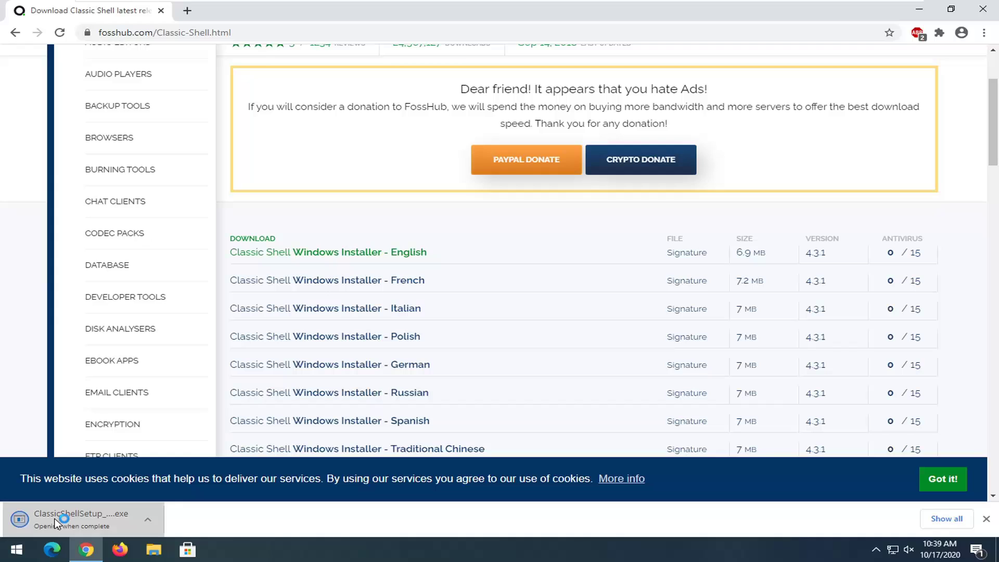
Run the Classic Shell installer, accept the licence terms and keep the default features
click(921, 12)
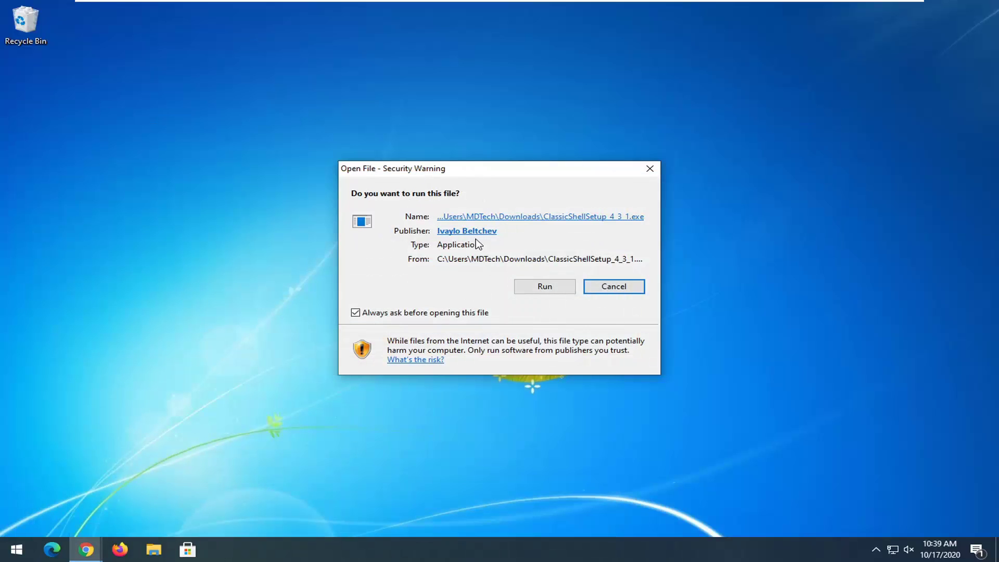
click(534, 289)
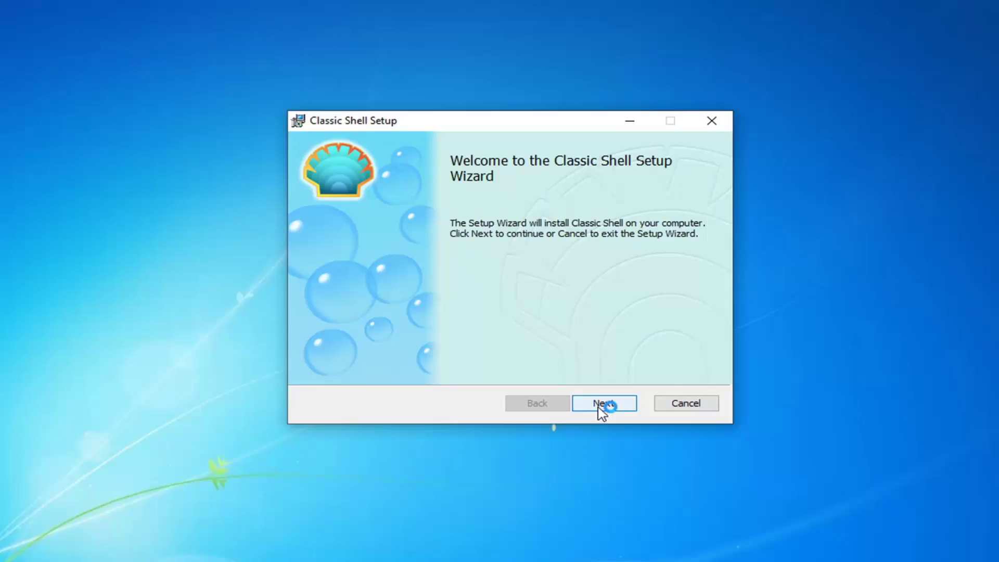
click(598, 409)
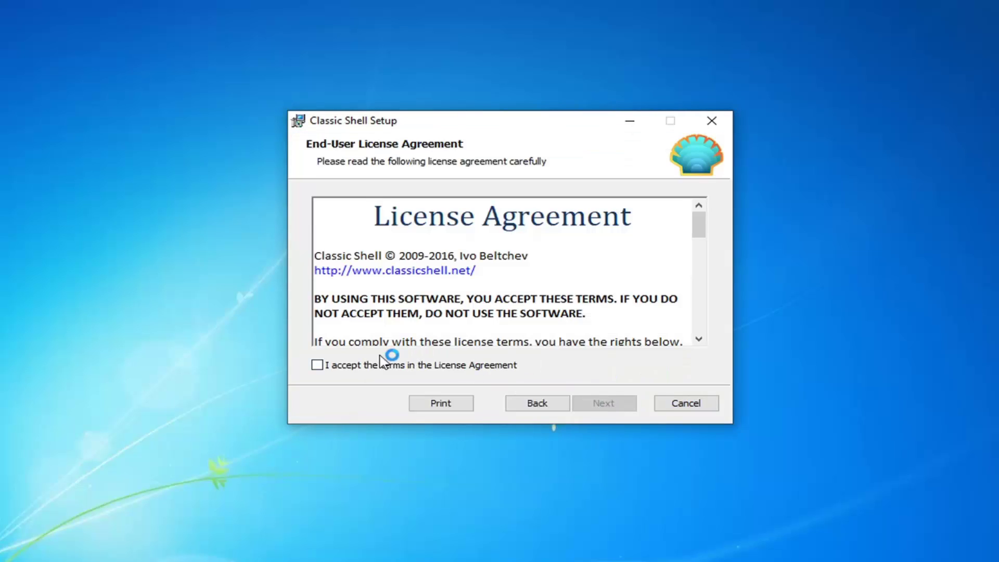
click(344, 367)
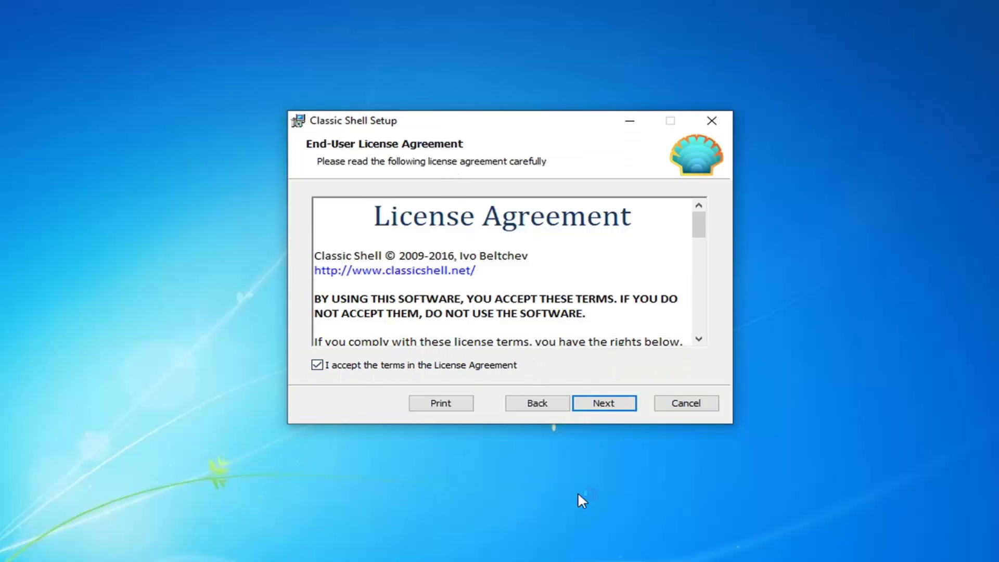
click(604, 409)
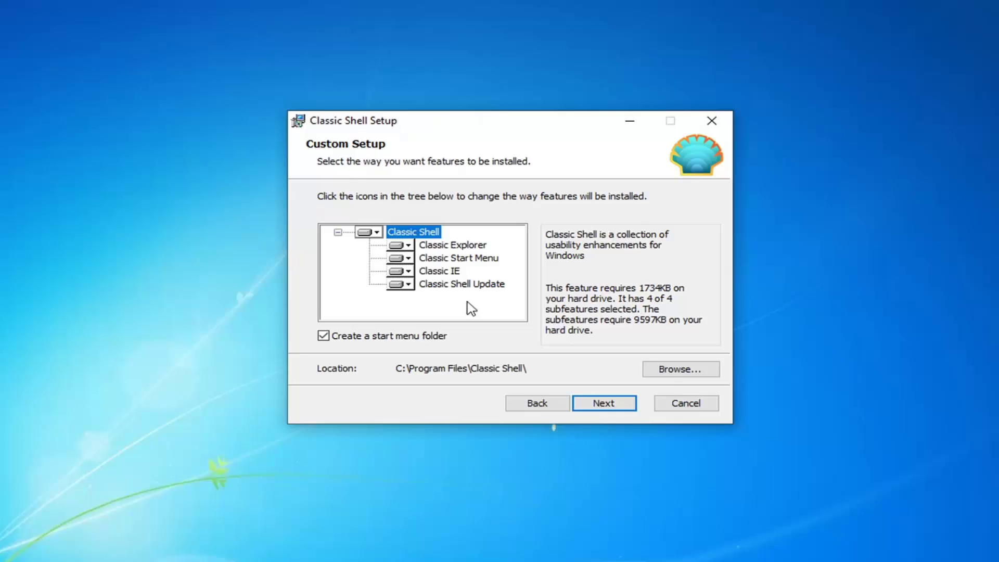
click(604, 407)
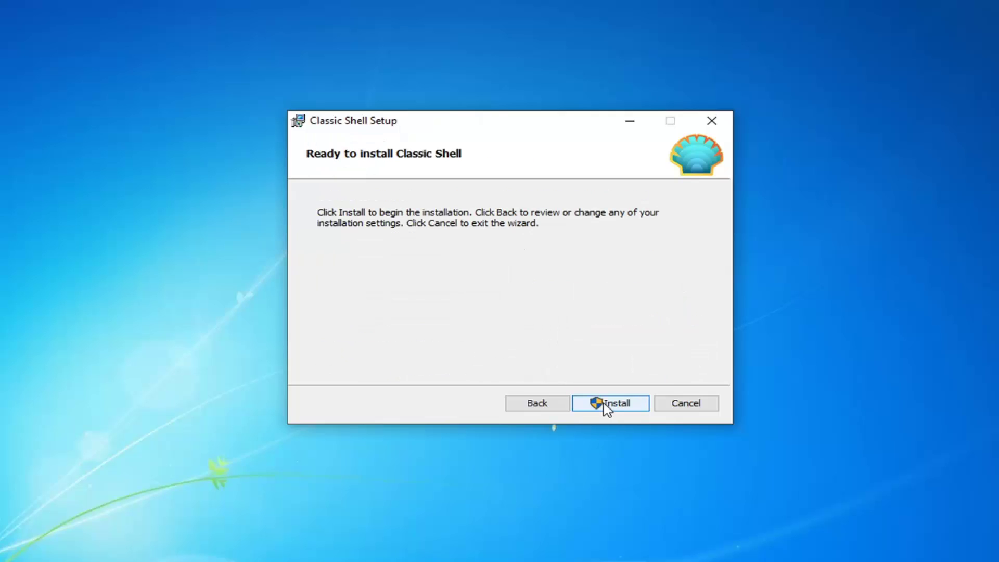
Install with admin approval, untick View Readme file, and finish setup
click(598, 407)
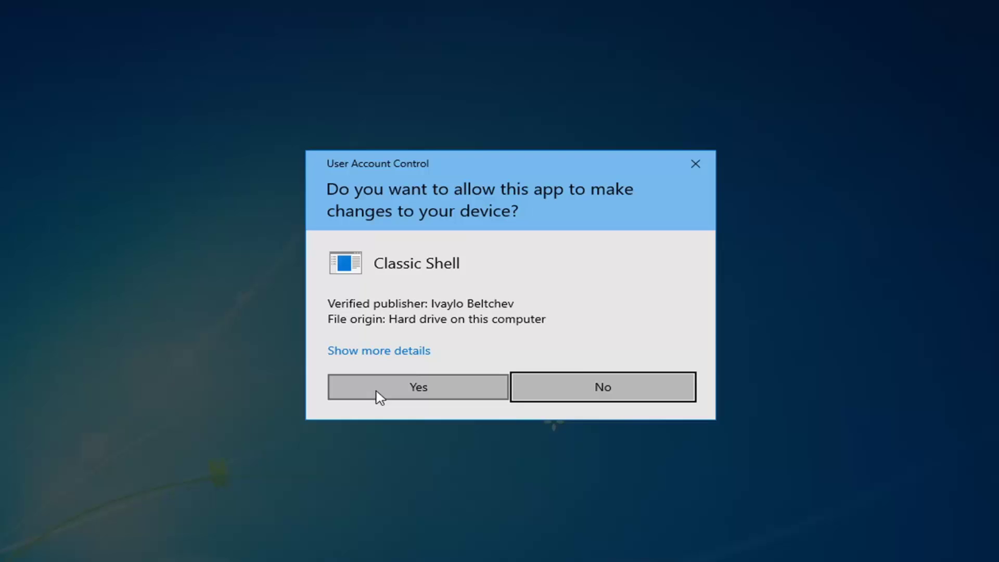
click(381, 398)
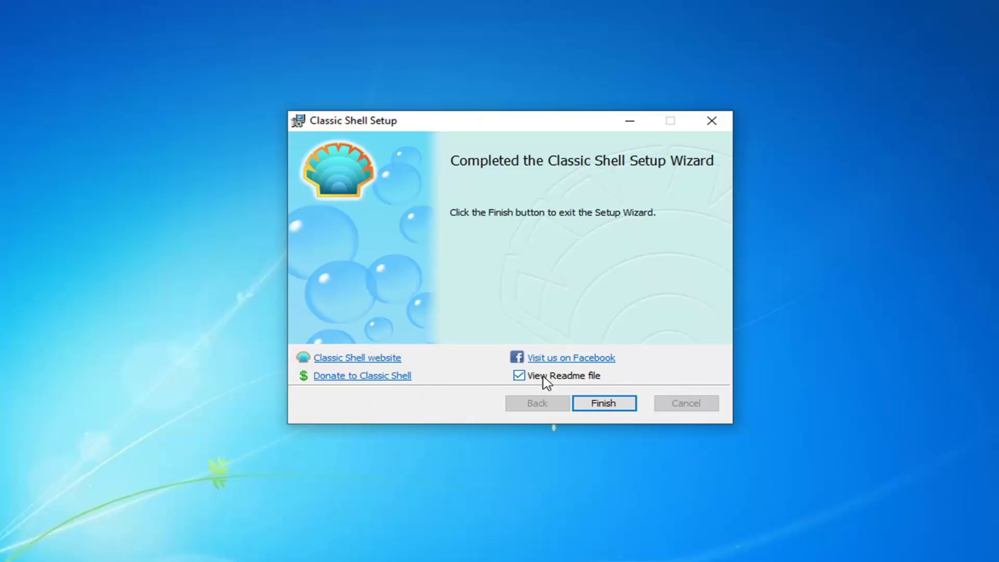
click(519, 375)
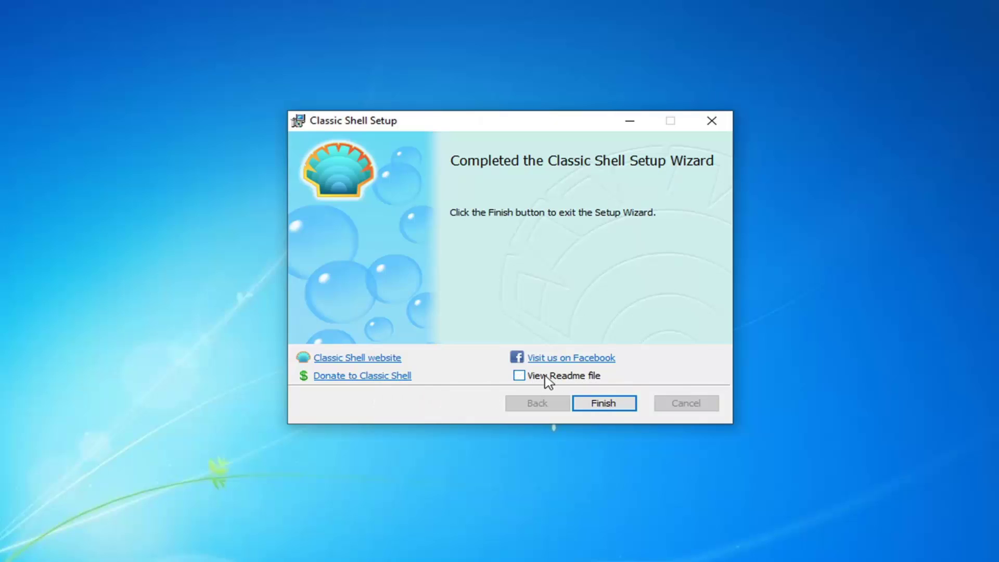
click(604, 404)
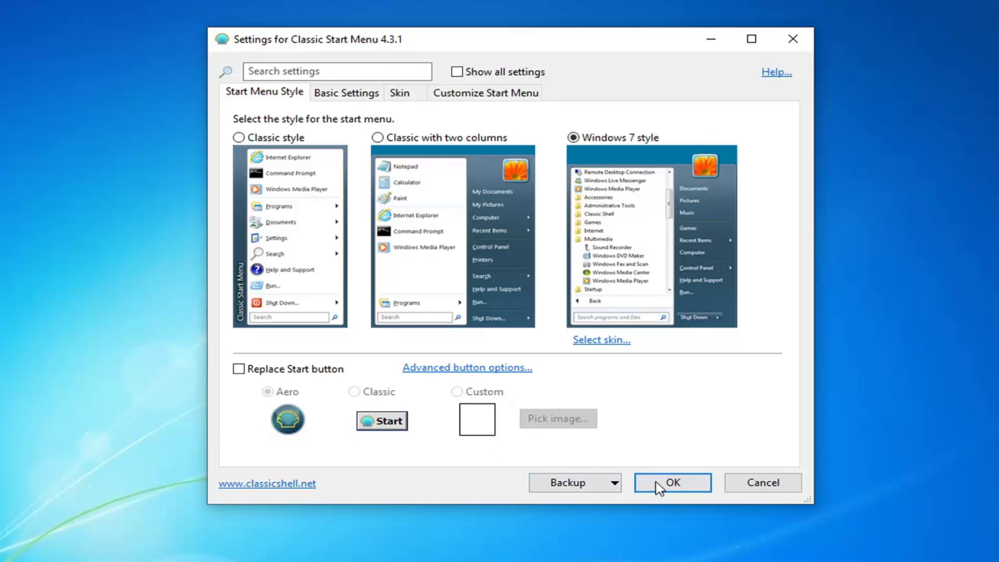
Show all settings and confirm the Windows 7 style Classic Start Menu with OK
key(alt+s)
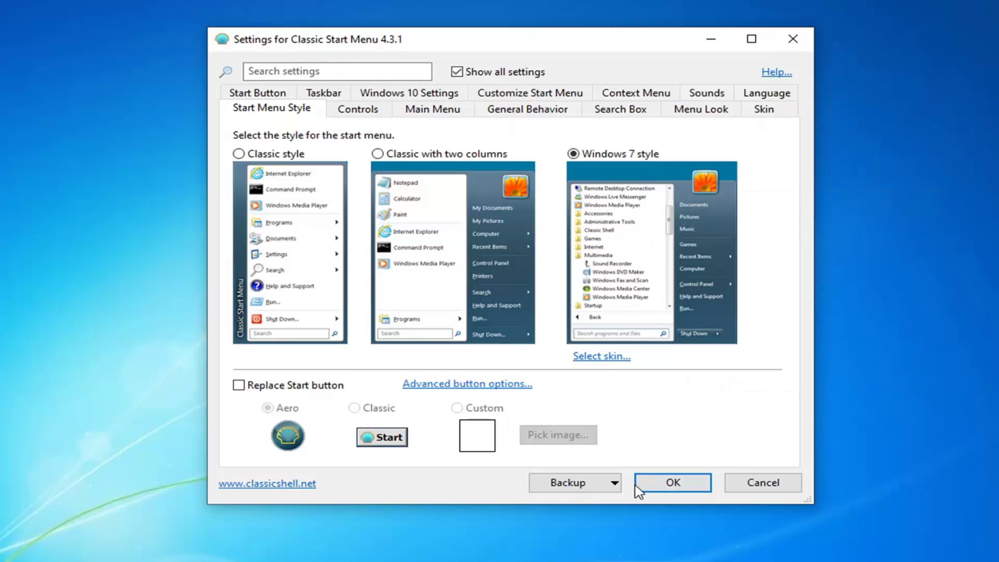
click(658, 487)
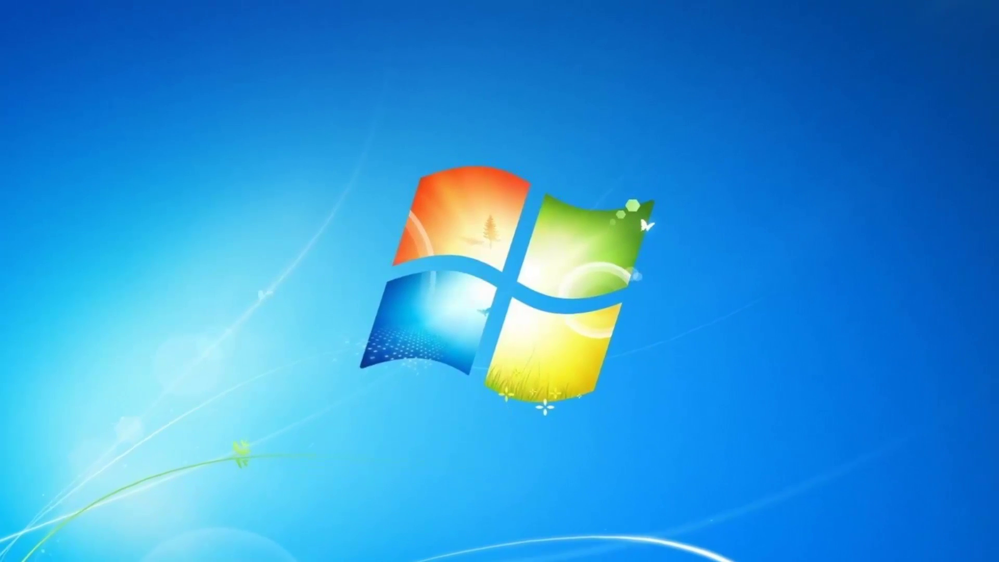
key(super)
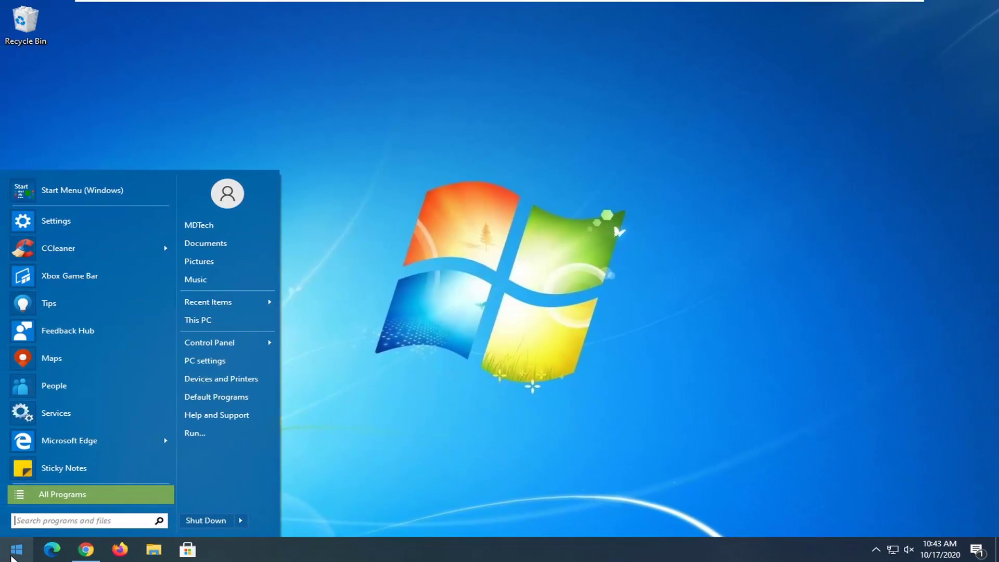
click(12, 556)
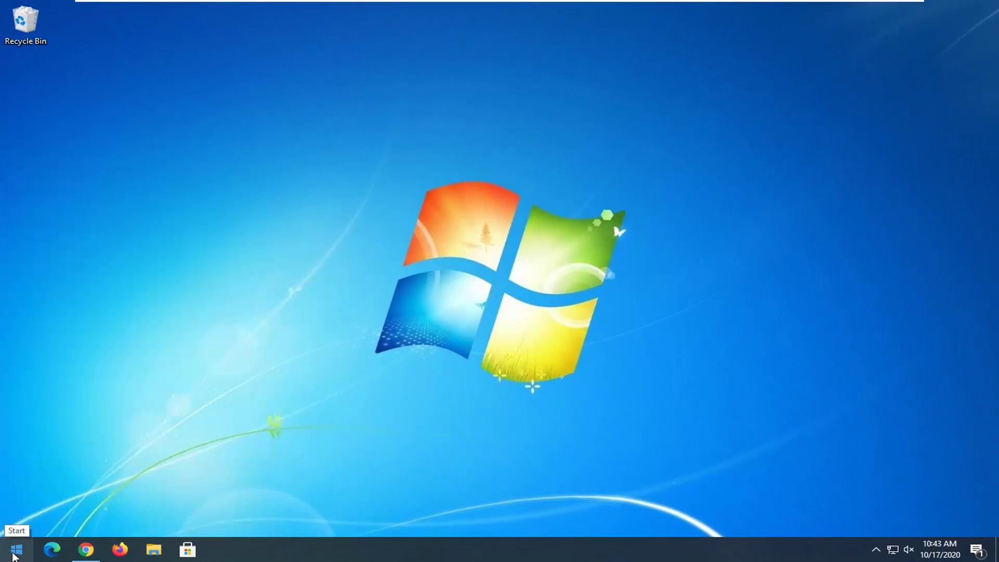
click(17, 555)
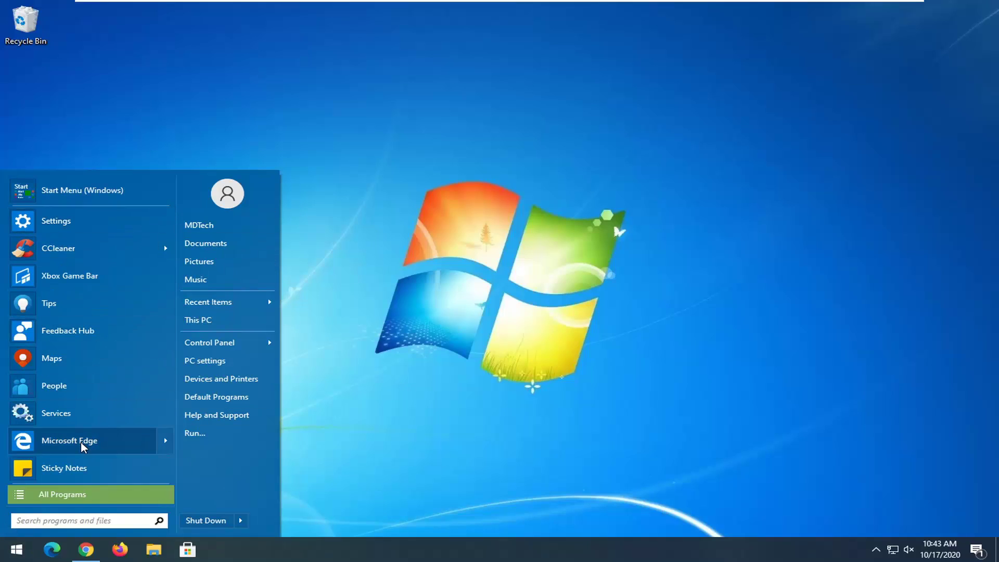
mouse_move(173, 444)
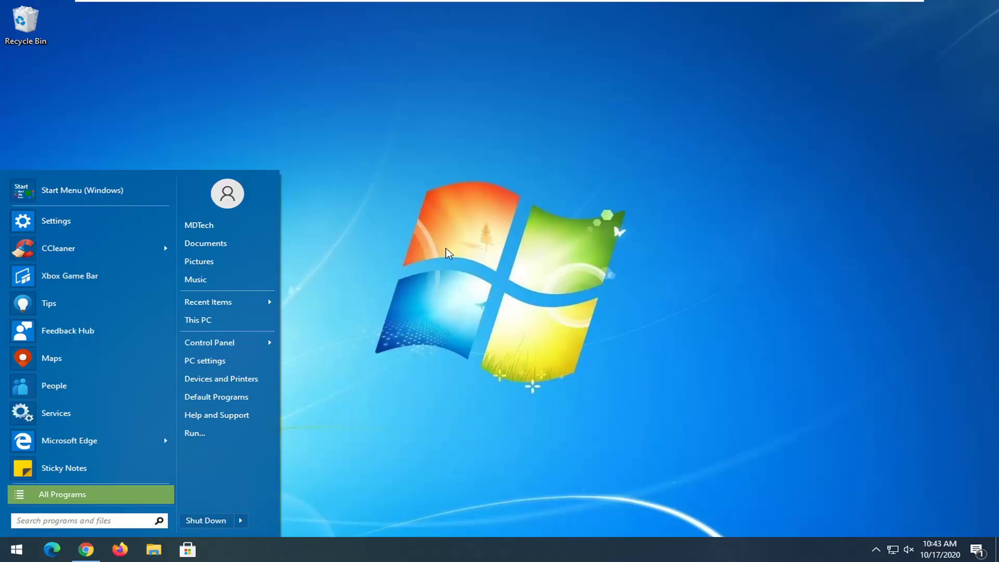
click(517, 191)
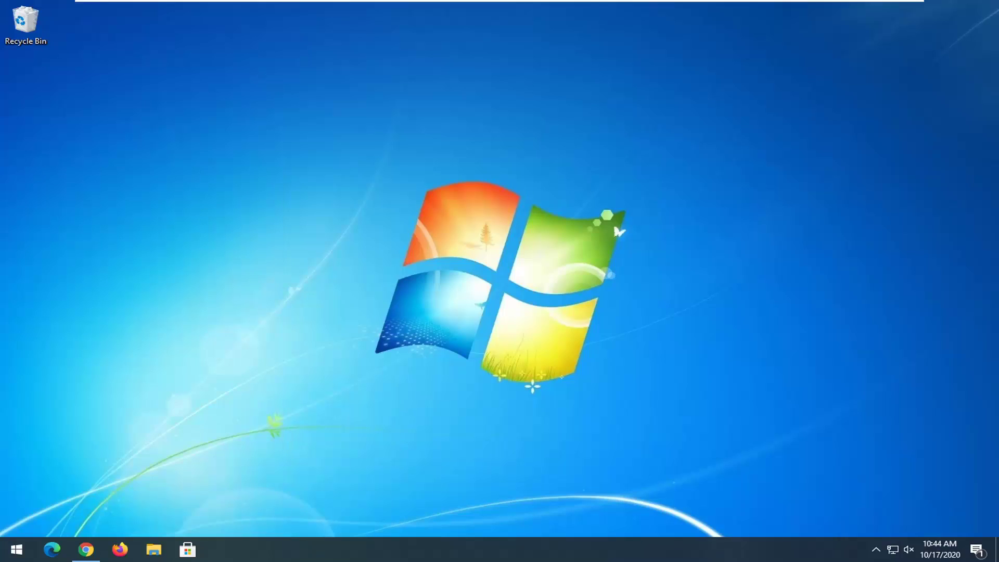